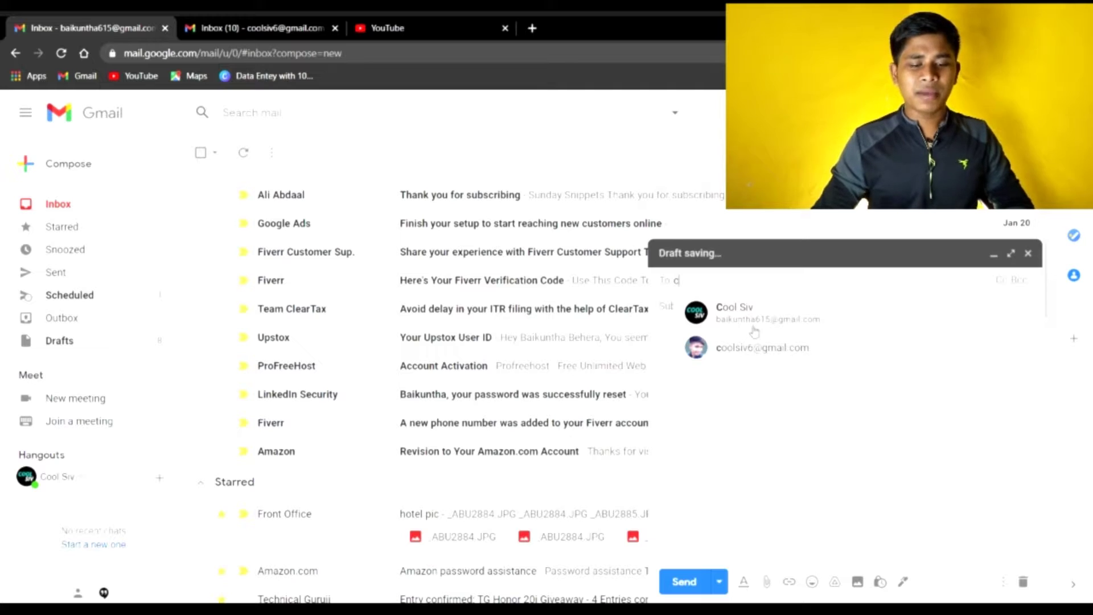
Add the suggested contact as the recipient and enter the subject 'fds'.
{"action": "left_click", "coordinate": [759, 349]}
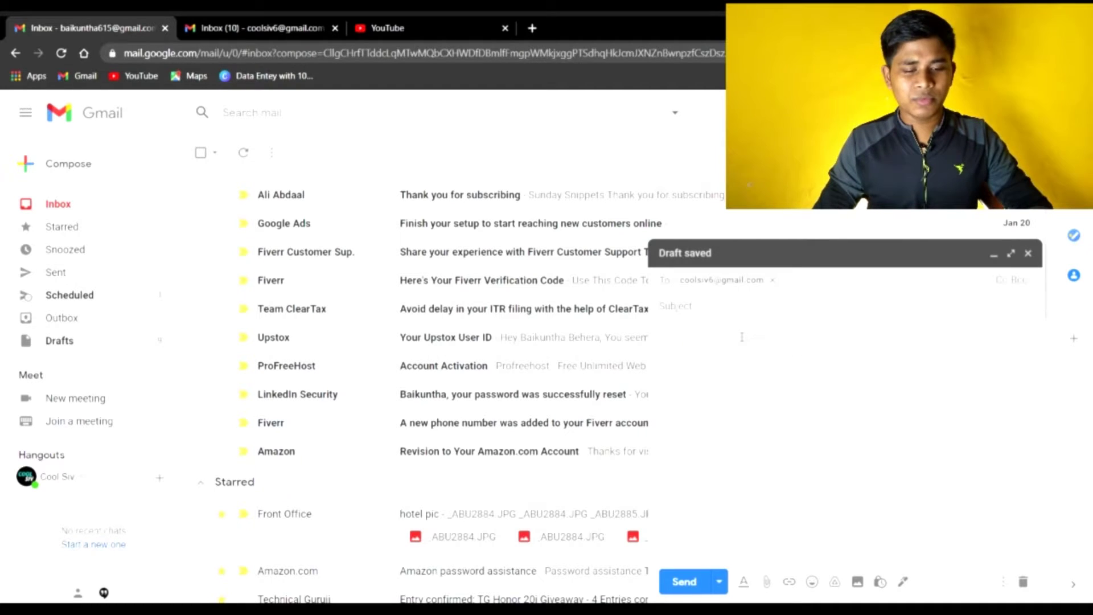
{"action": "left_click", "coordinate": [716, 314]}
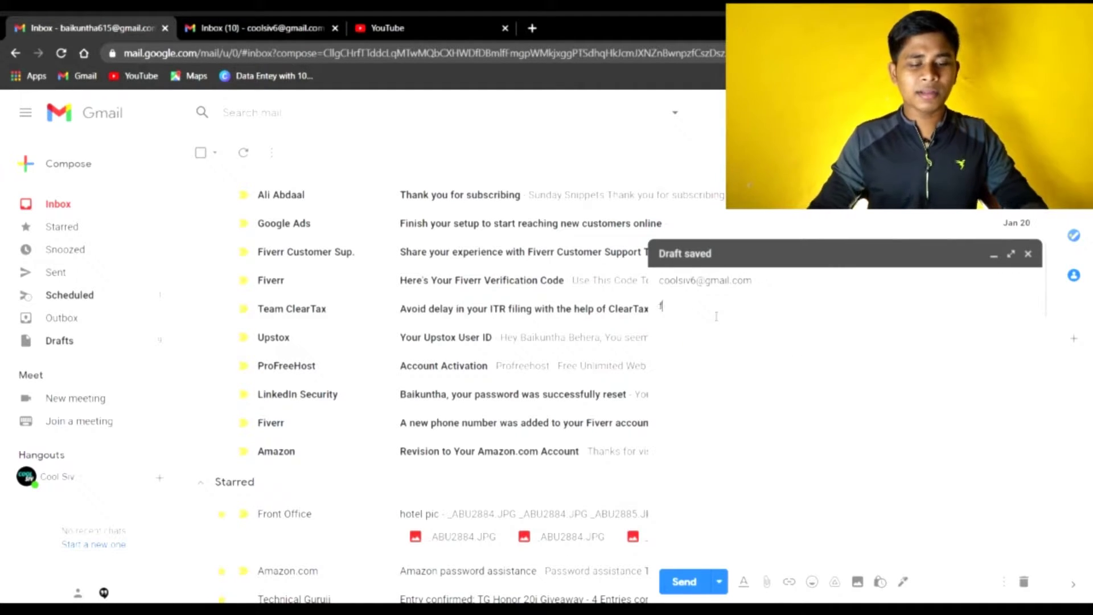
{"action": "type", "text": "fds"}
Write 'welcome' as the message body.
{"action": "left_click", "coordinate": [699, 374]}
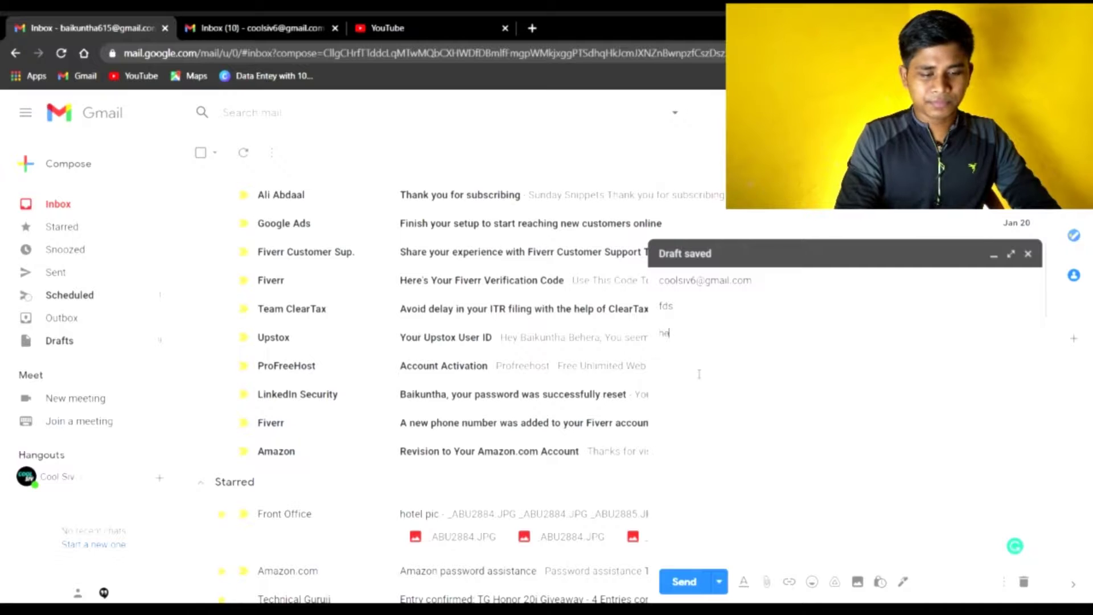
{"action": "type", "text": "he"}
{"action": "key", "text": "BackSpace"}
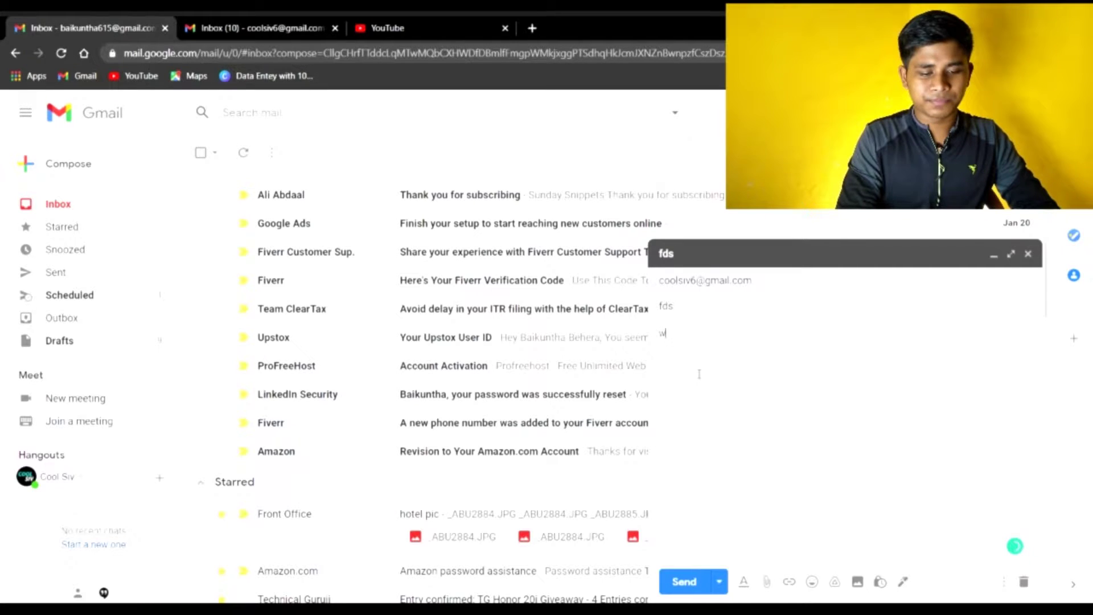
{"action": "type", "text": "come"}
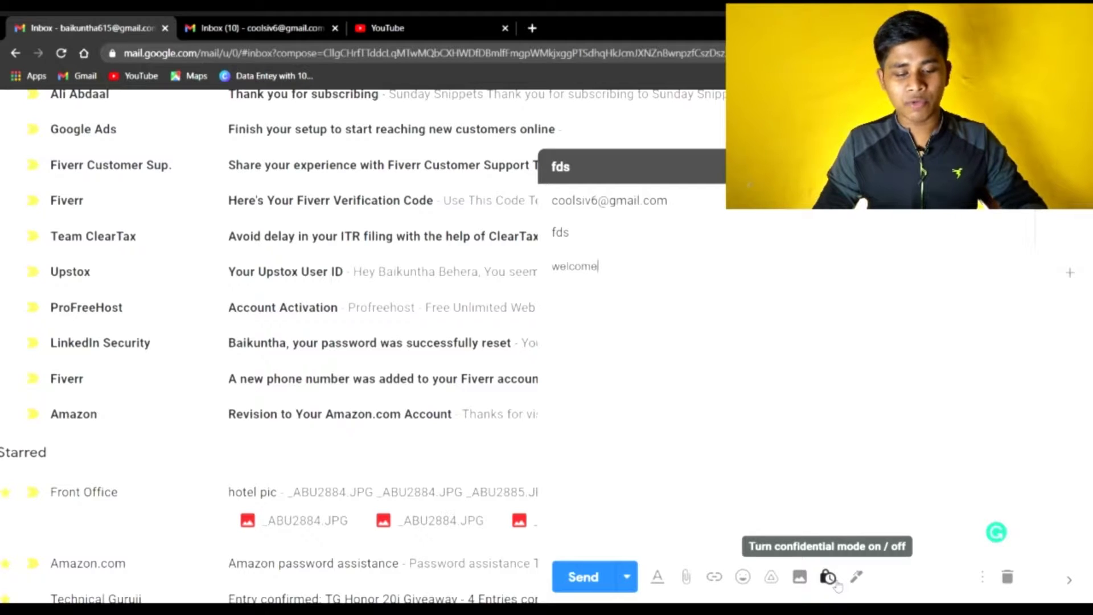
Turn on confidential mode, expiring in 1 day (Apr 14, 2021), with an SMS passcode required.
{"action": "scroll", "coordinate": [837, 584], "scroll_direction": "up", "scroll_amount": 5}
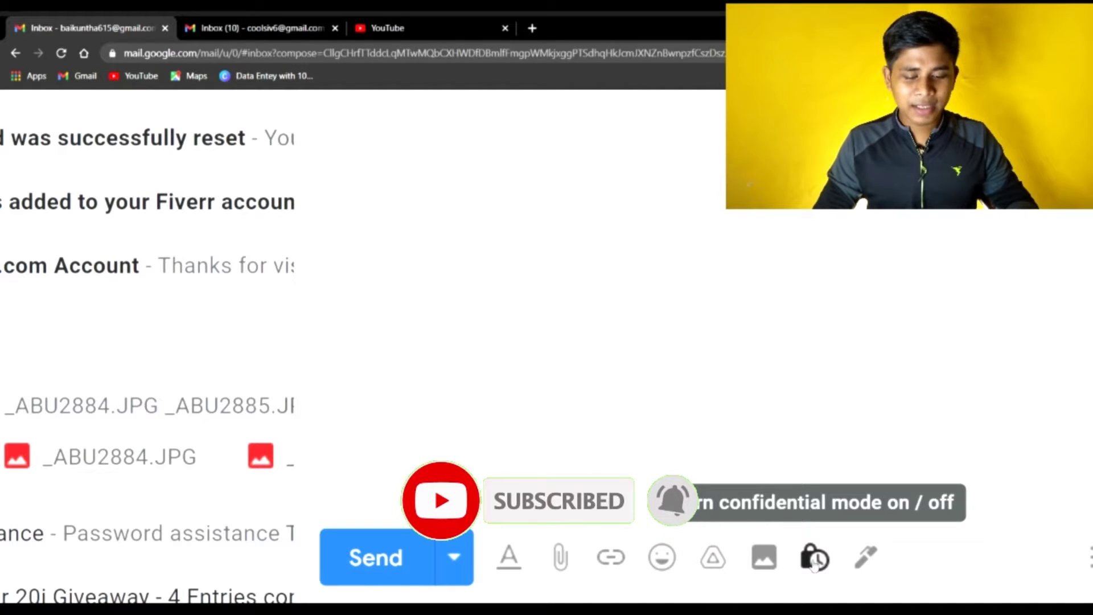
{"action": "left_click", "coordinate": [814, 560]}
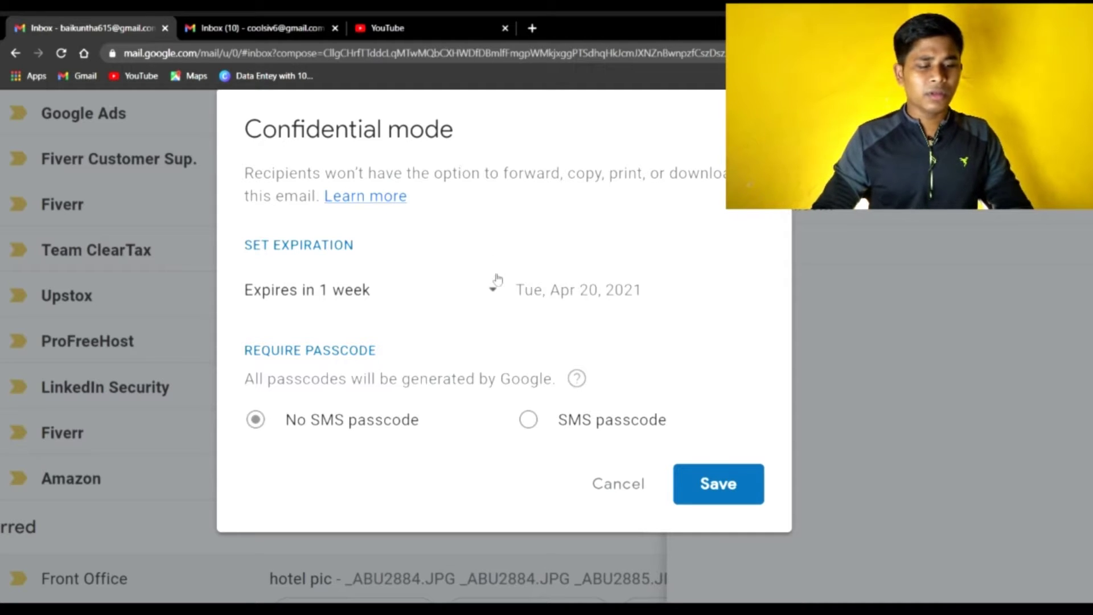
{"action": "left_click", "coordinate": [496, 302]}
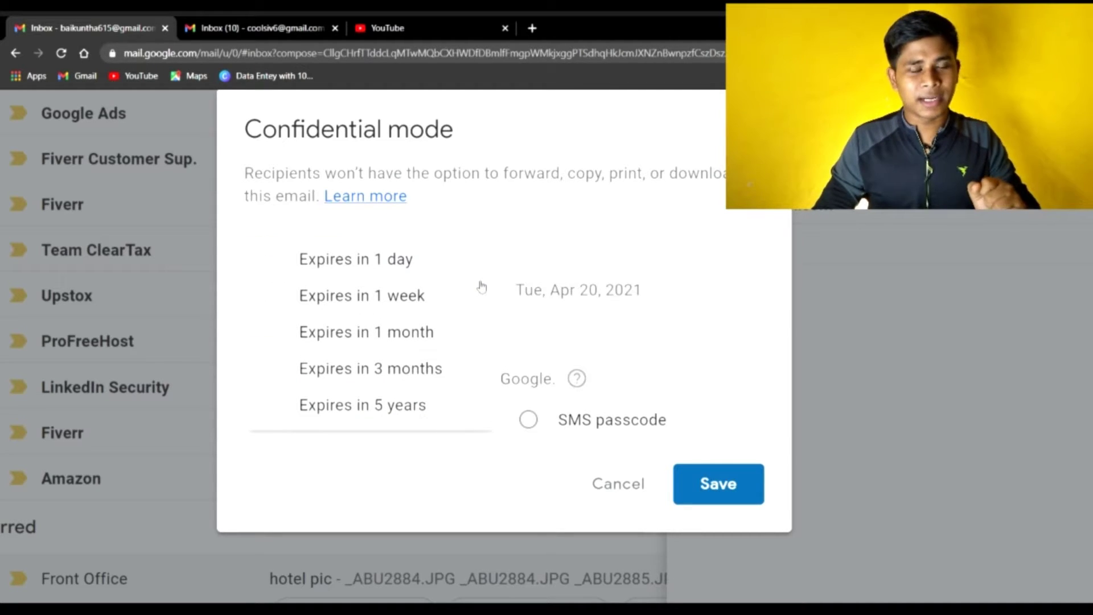
{"action": "left_click", "coordinate": [449, 259]}
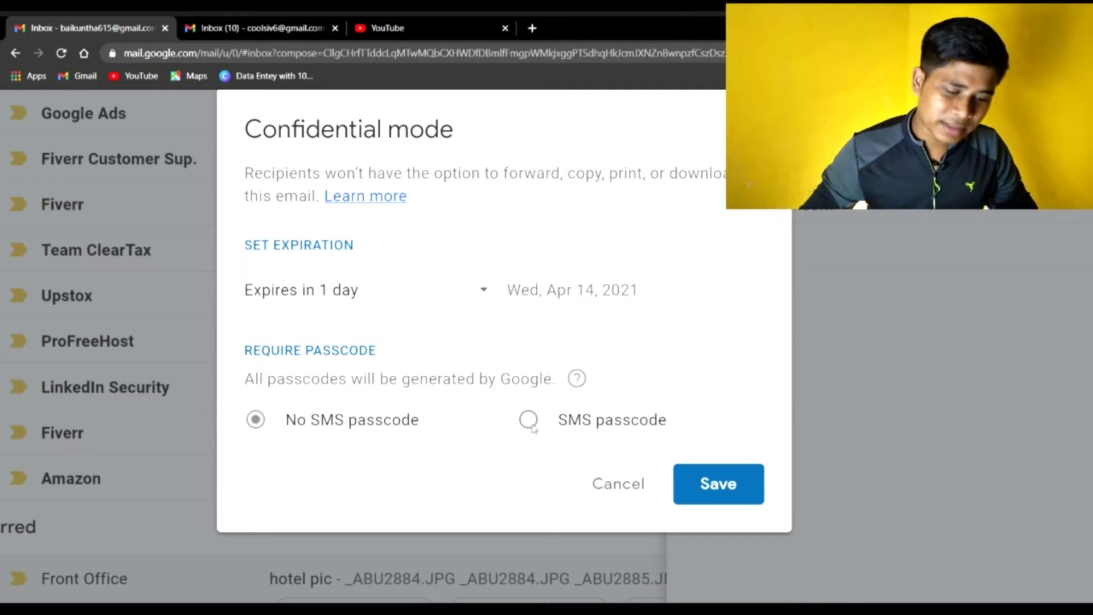
{"action": "left_click", "coordinate": [528, 426]}
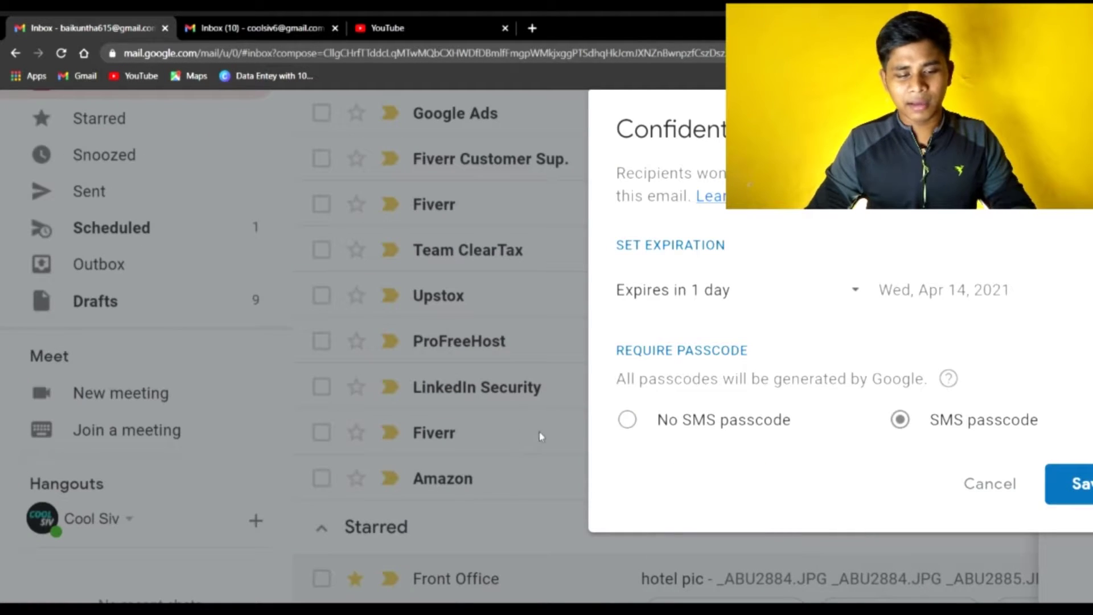
{"action": "key", "text": "ctrl+minus"}
{"action": "key", "text": "ctrl+minus"}
{"action": "key", "text": "ctrl+minus"}
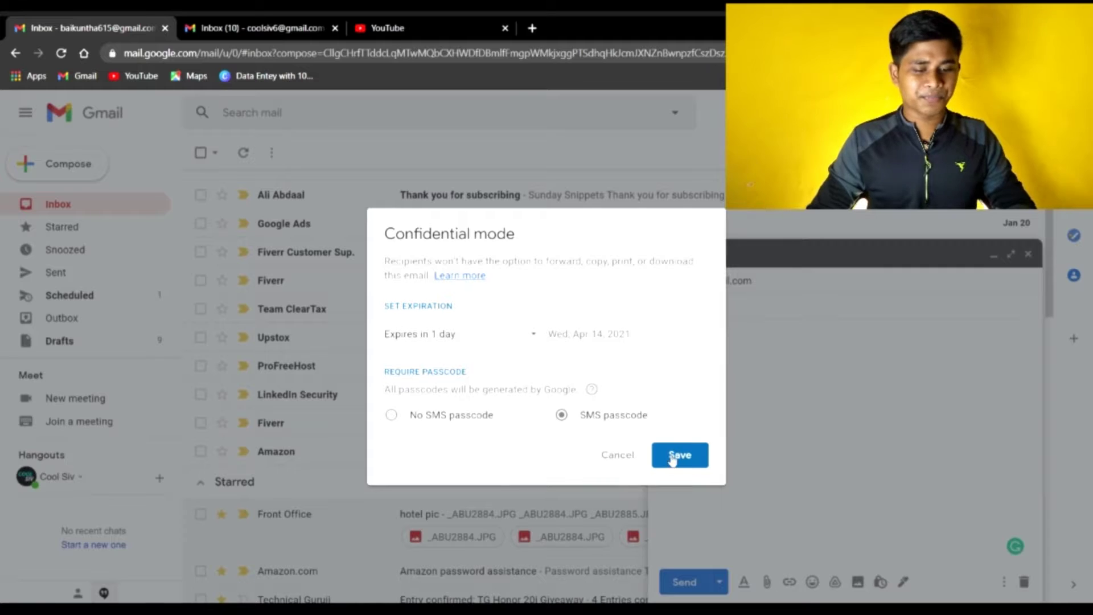
Save the confidential settings and send the email, confirming the recipient's phone number.
{"action": "left_click", "coordinate": [672, 460]}
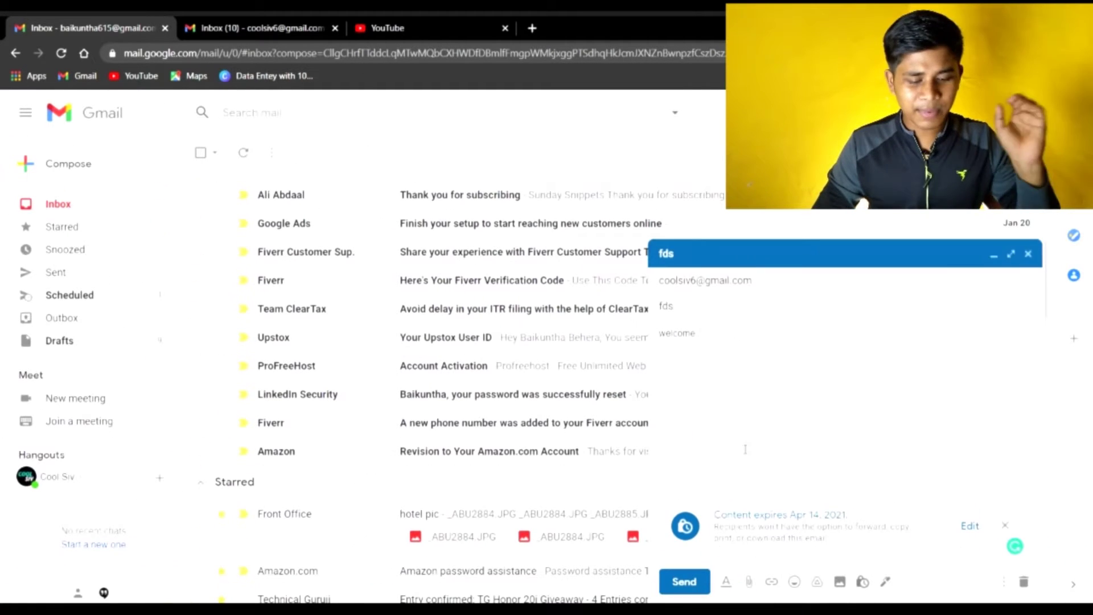
{"action": "left_click", "coordinate": [705, 581]}
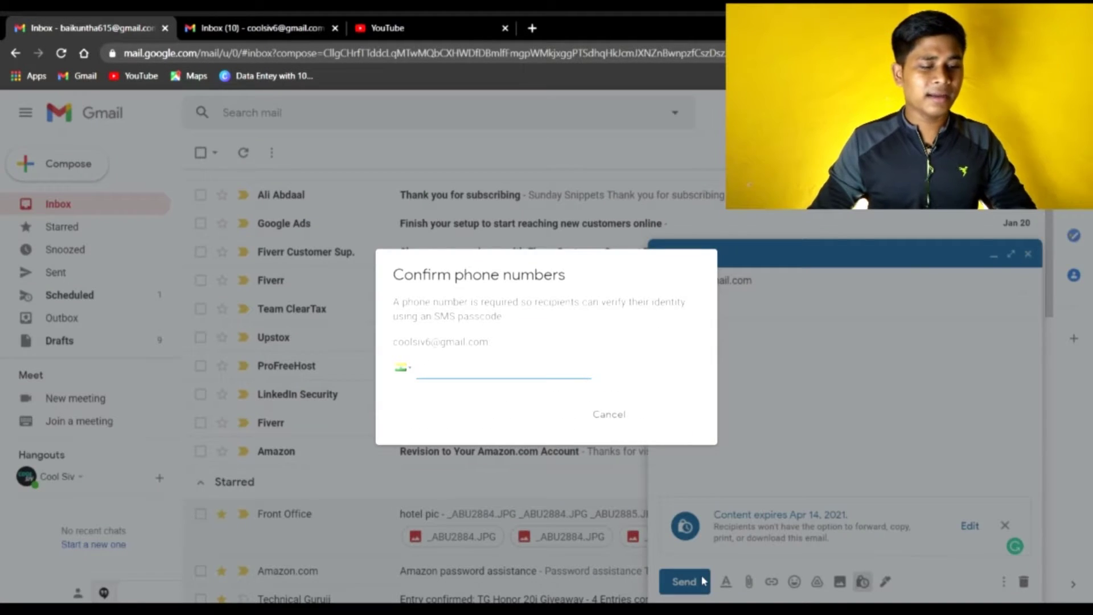
{"action": "key", "text": "ctrl+plus"}
{"action": "key", "text": "ctrl+plus"}
{"action": "key", "text": "ctrl+plus"}
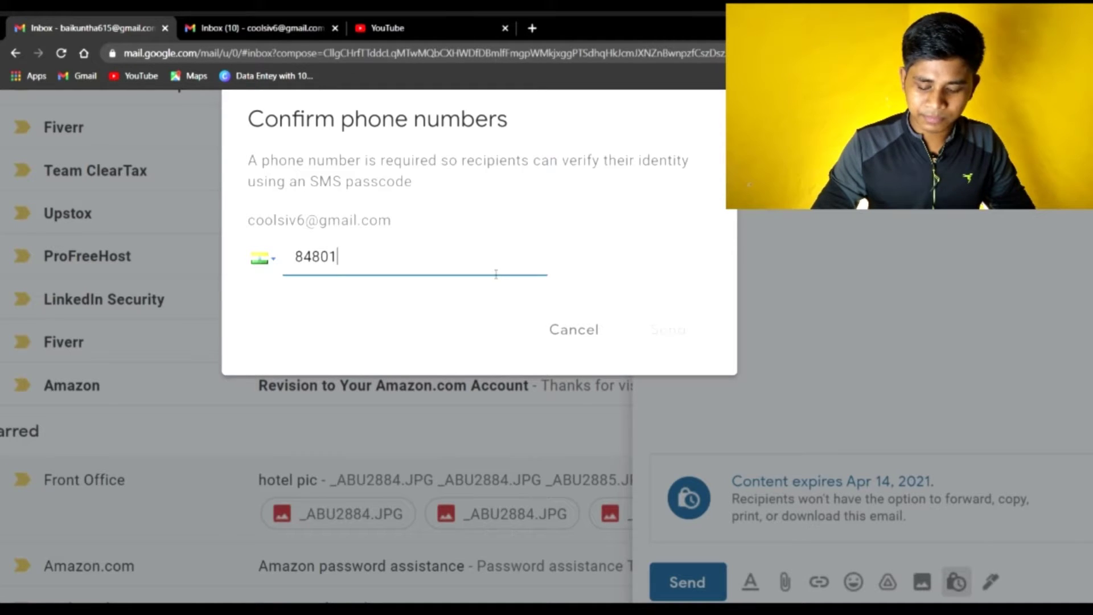
{"action": "type", "text": "6609"}
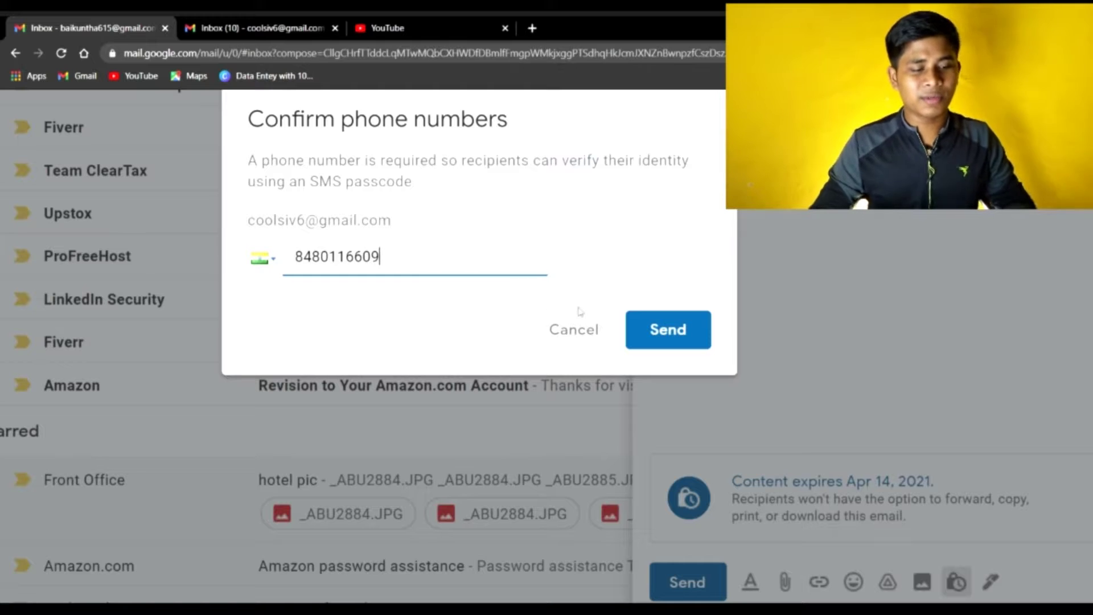
{"action": "left_click", "coordinate": [639, 328]}
{"action": "scroll", "coordinate": [649, 327], "scroll_direction": "up", "scroll_amount": 4}
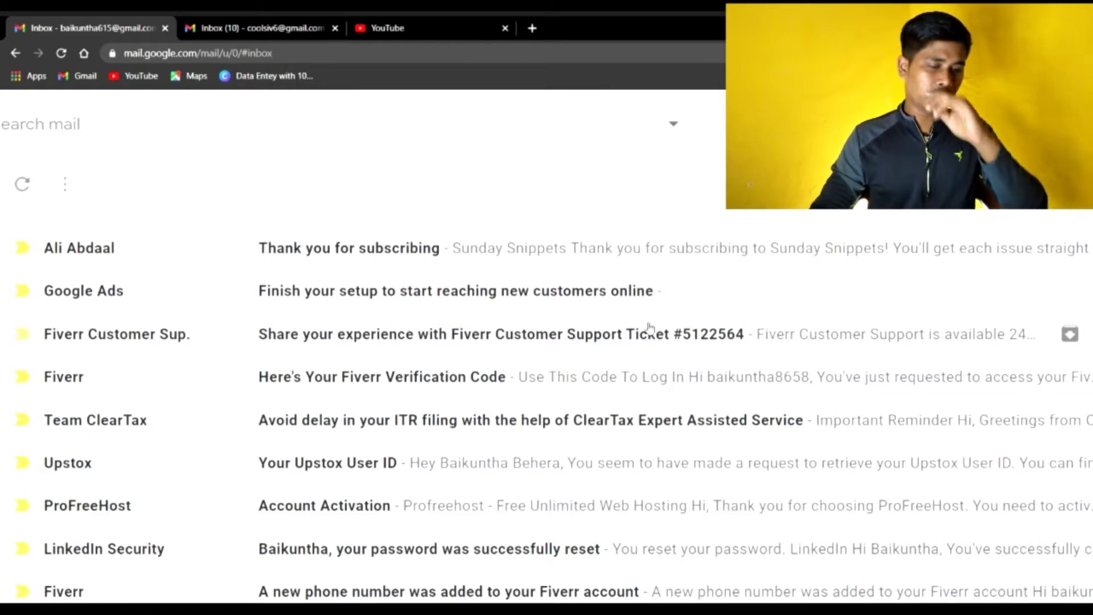
In the recipient account's tab, refresh the inbox and open the confidential 'fds' email.
{"action": "key", "text": "ctrl+0"}
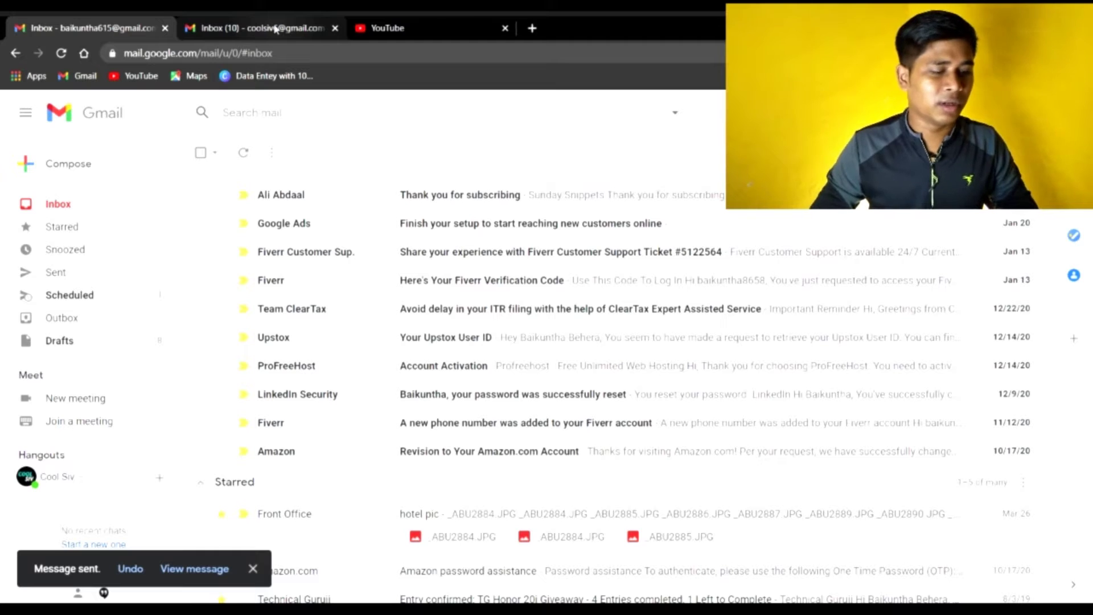
{"action": "left_click", "coordinate": [276, 30]}
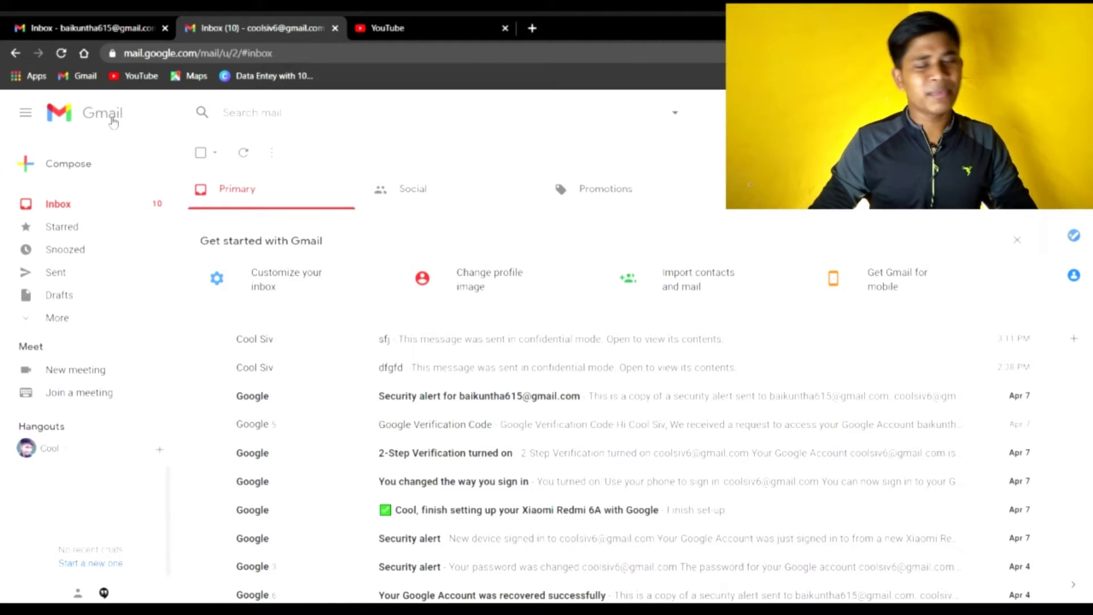
{"action": "left_click", "coordinate": [61, 53]}
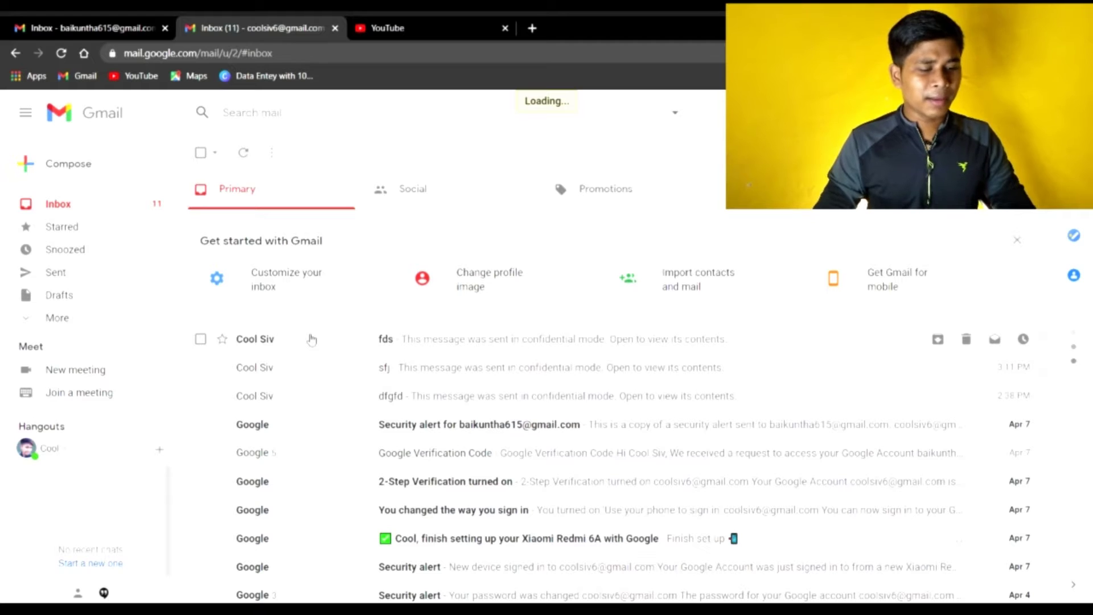
{"action": "left_click", "coordinate": [311, 340]}
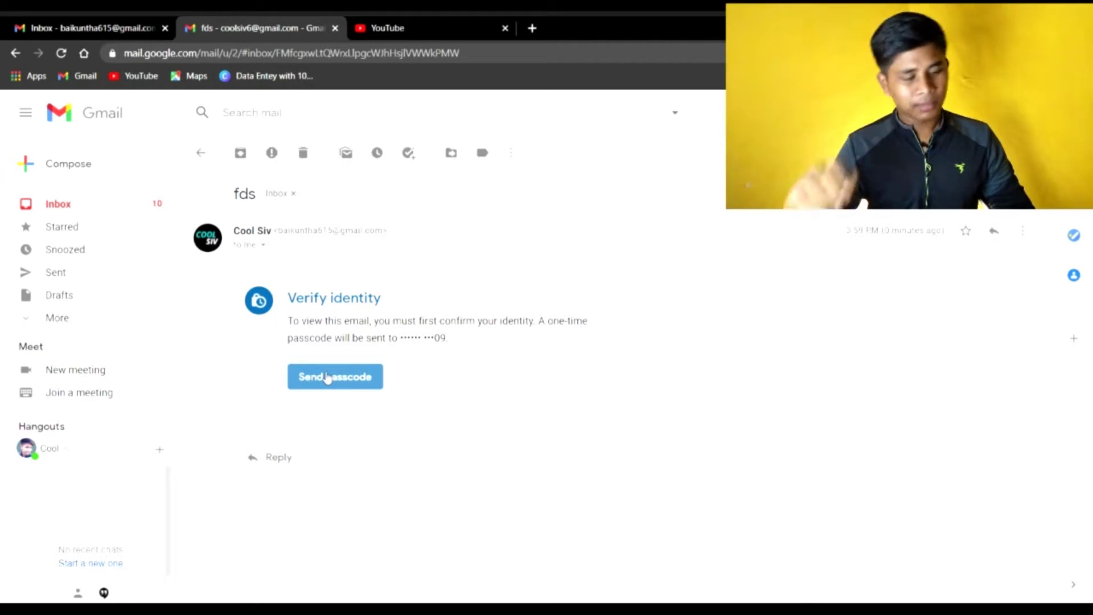
Request an SMS passcode and submit the received code to unlock the 'welcome' message.
{"action": "left_click", "coordinate": [327, 378]}
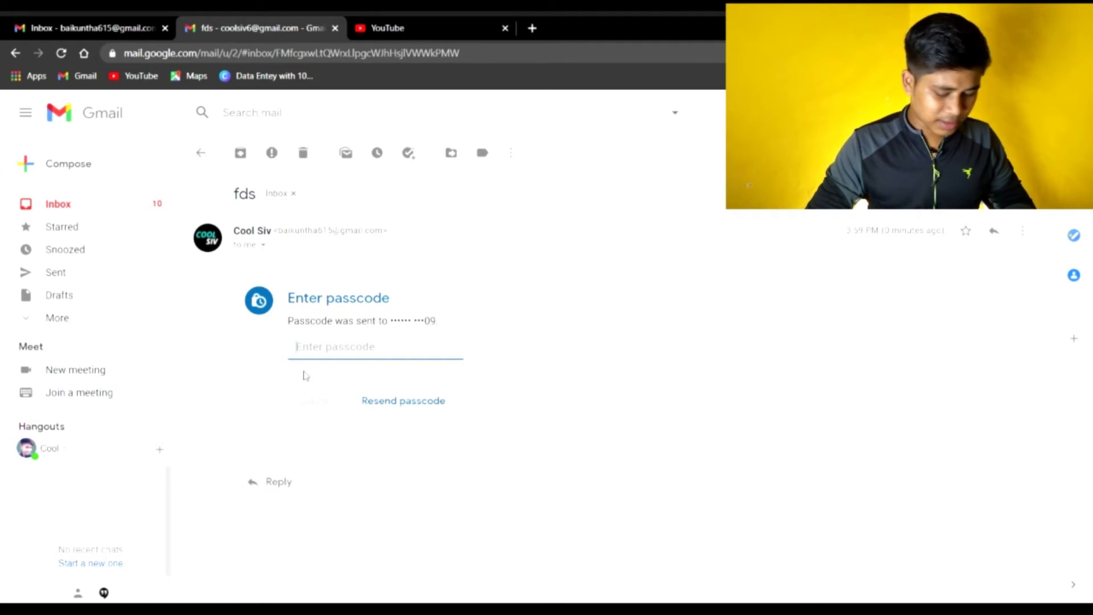
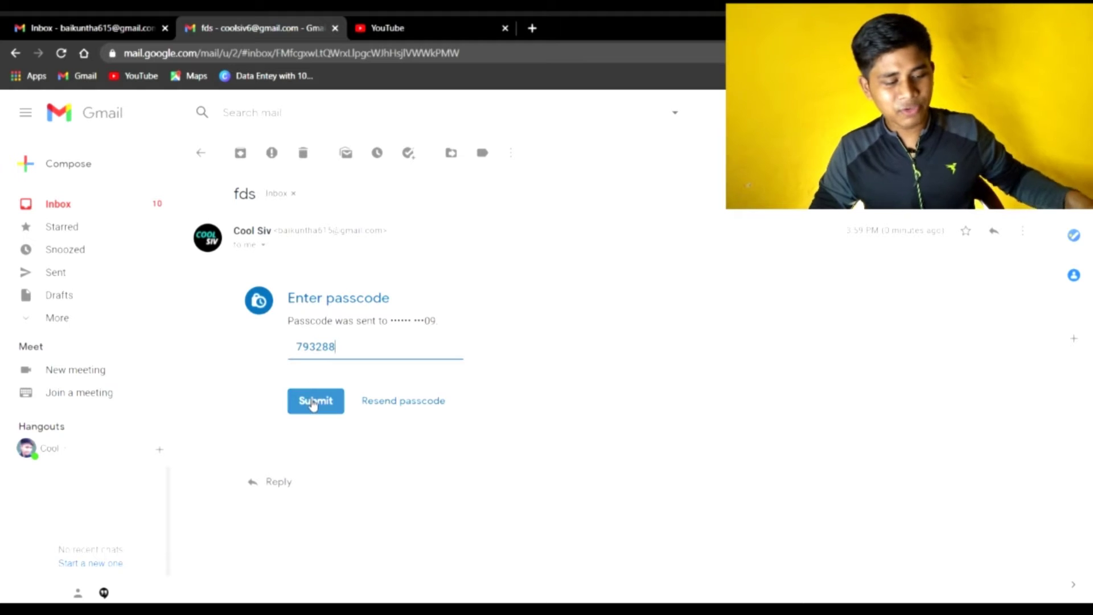
{"action": "left_click", "coordinate": [313, 403]}
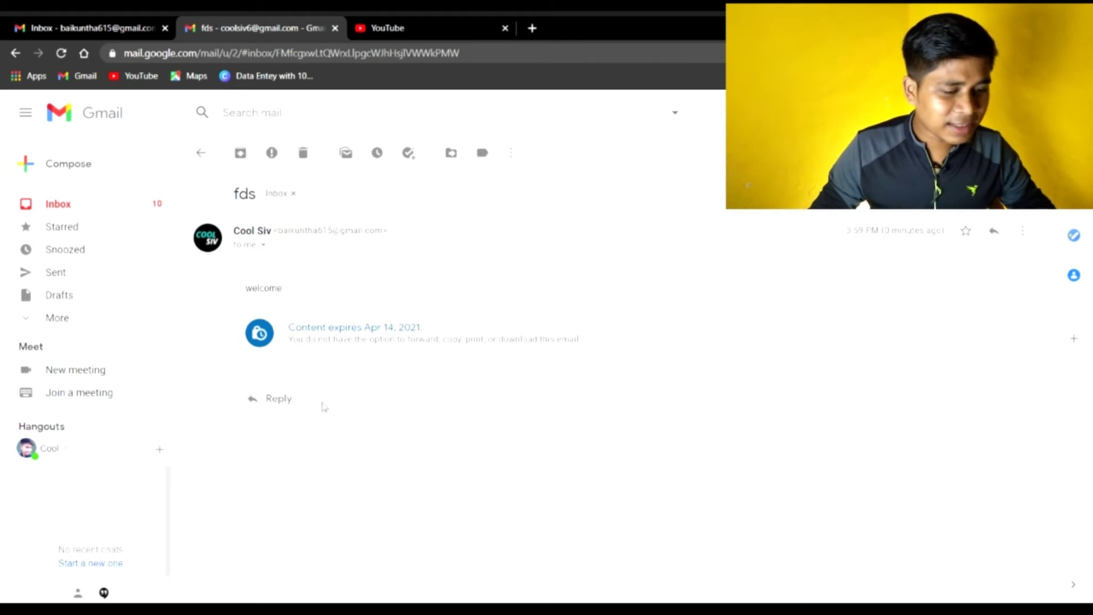
Scroll up in the sending account's inbox.
{"action": "scroll", "coordinate": [296, 306], "scroll_direction": "up", "scroll_amount": 5}
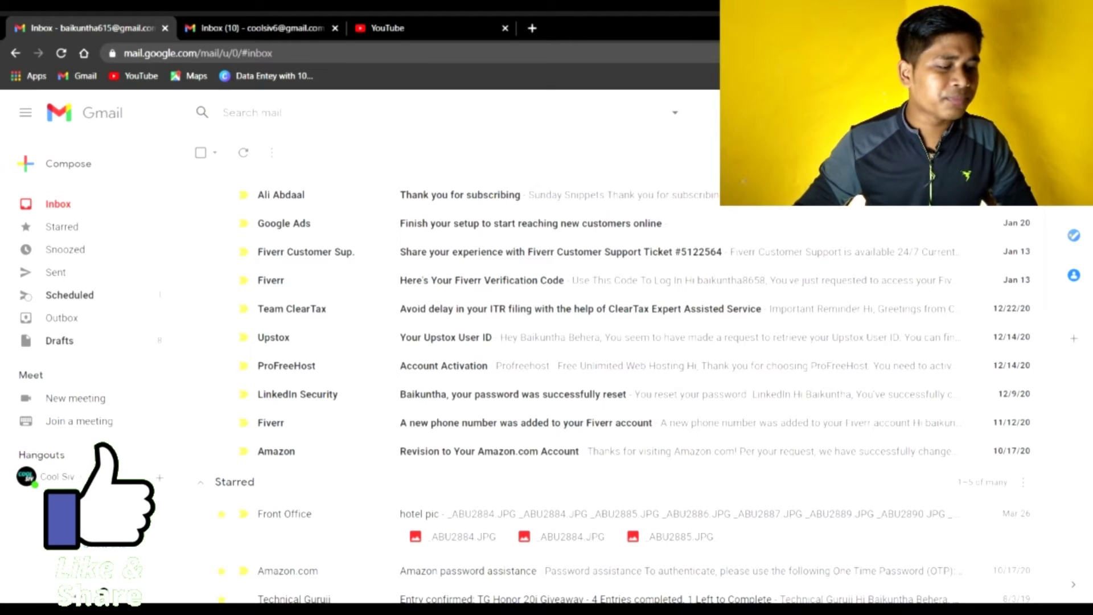
Compose a new message to the second account with subject 'fdsf' and body 'rdgrgsd'.
{"action": "left_click", "coordinate": [78, 161]}
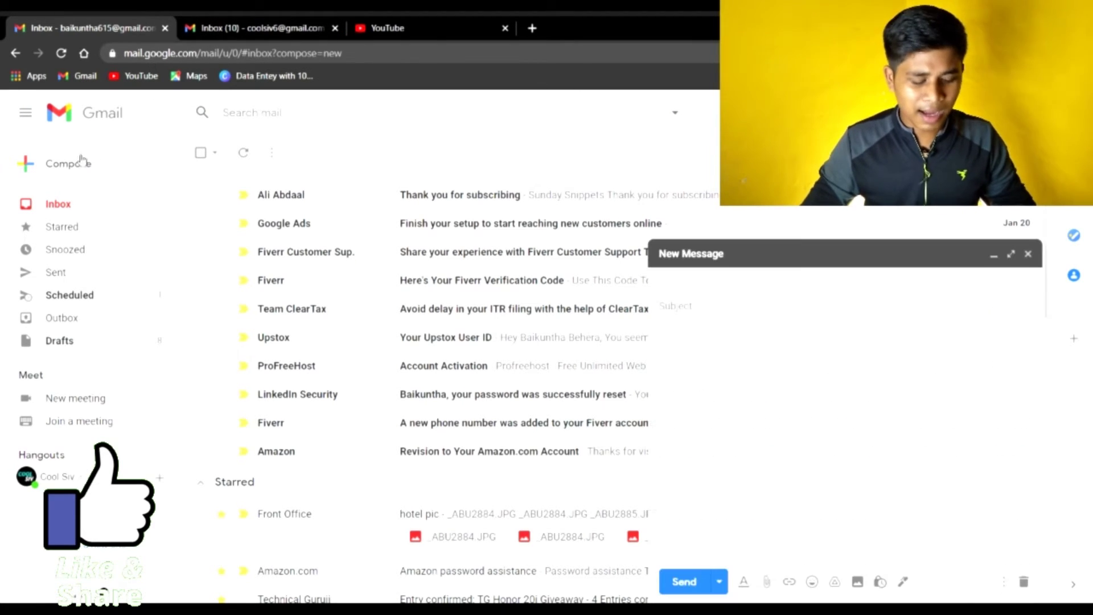
{"action": "type", "text": "c"}
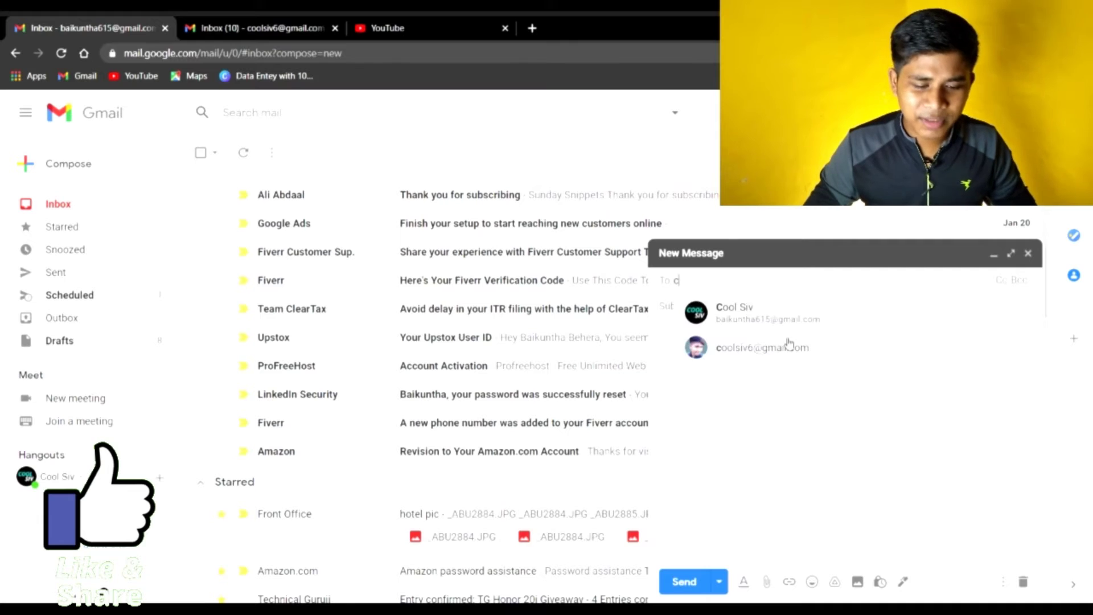
{"action": "left_click", "coordinate": [765, 348]}
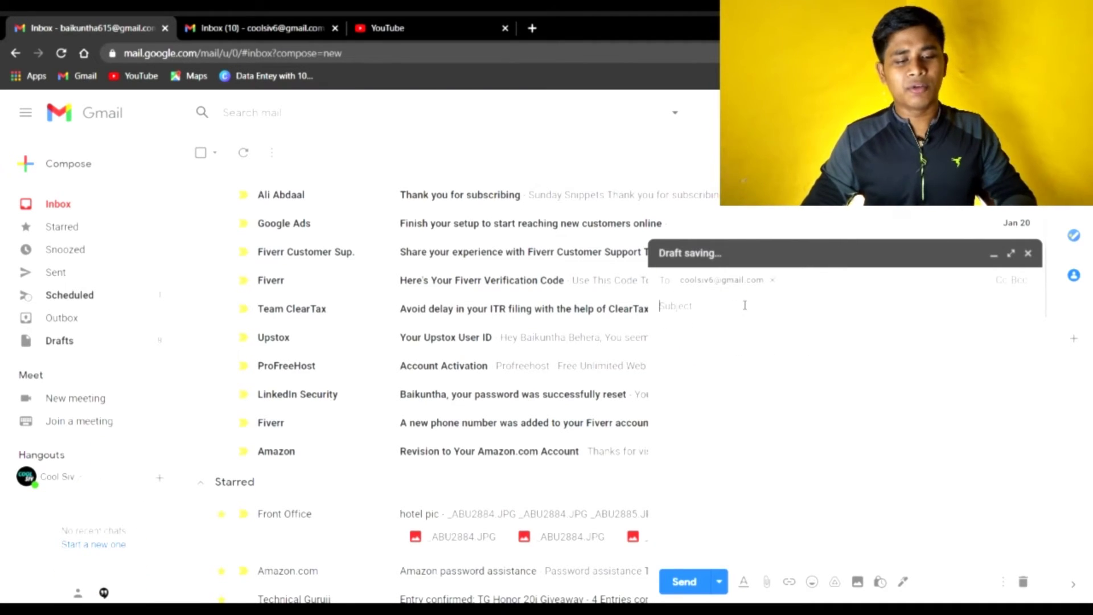
{"action": "key", "text": "Tab"}
{"action": "type", "text": "fdsf"}
{"action": "left_click", "coordinate": [715, 377]}
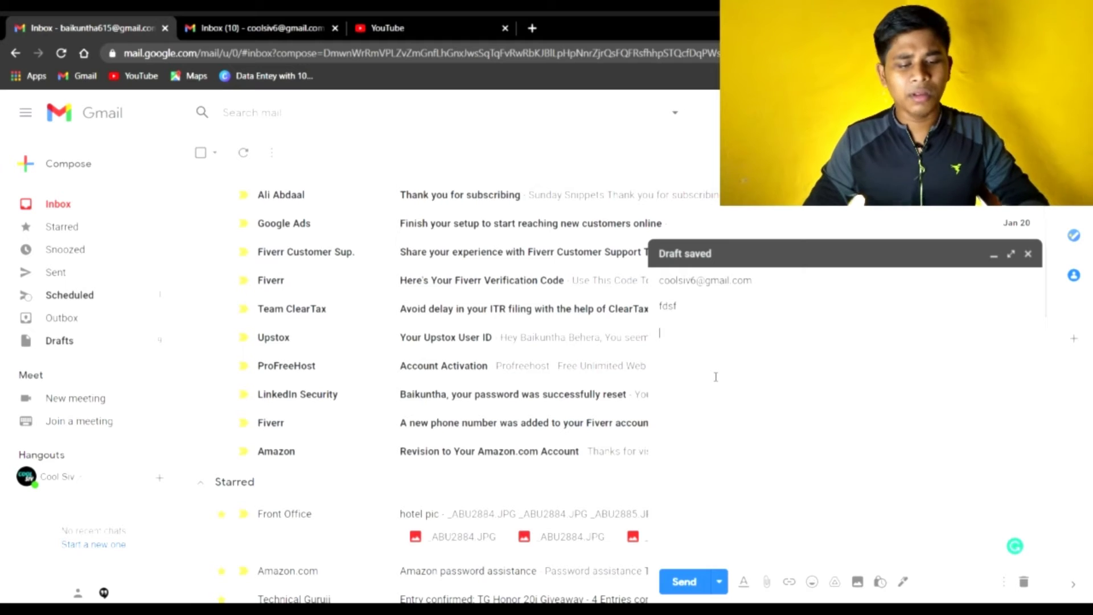
{"action": "type", "text": "rdgrgsd"}
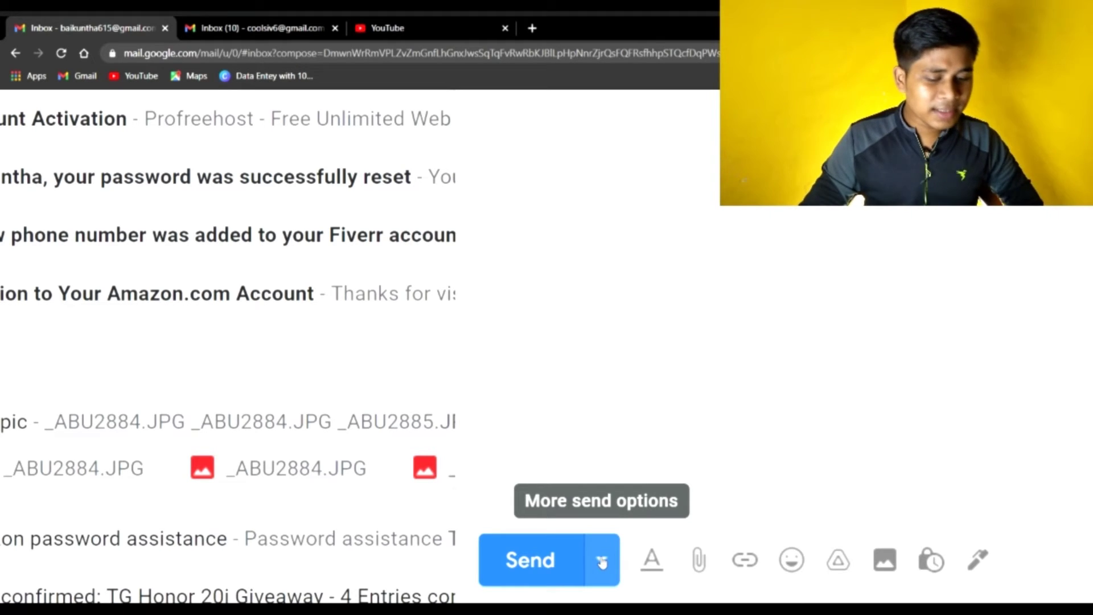
Schedule the message for a custom send time of Apr 14, 2021, 5:02 PM.
{"action": "left_click", "coordinate": [601, 563]}
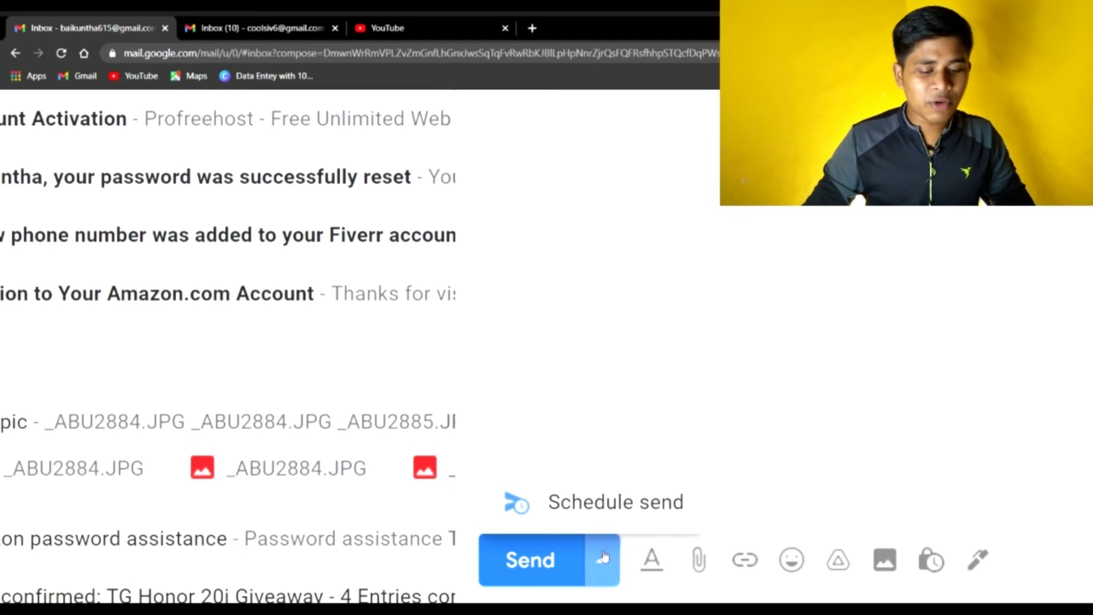
{"action": "left_click", "coordinate": [599, 501]}
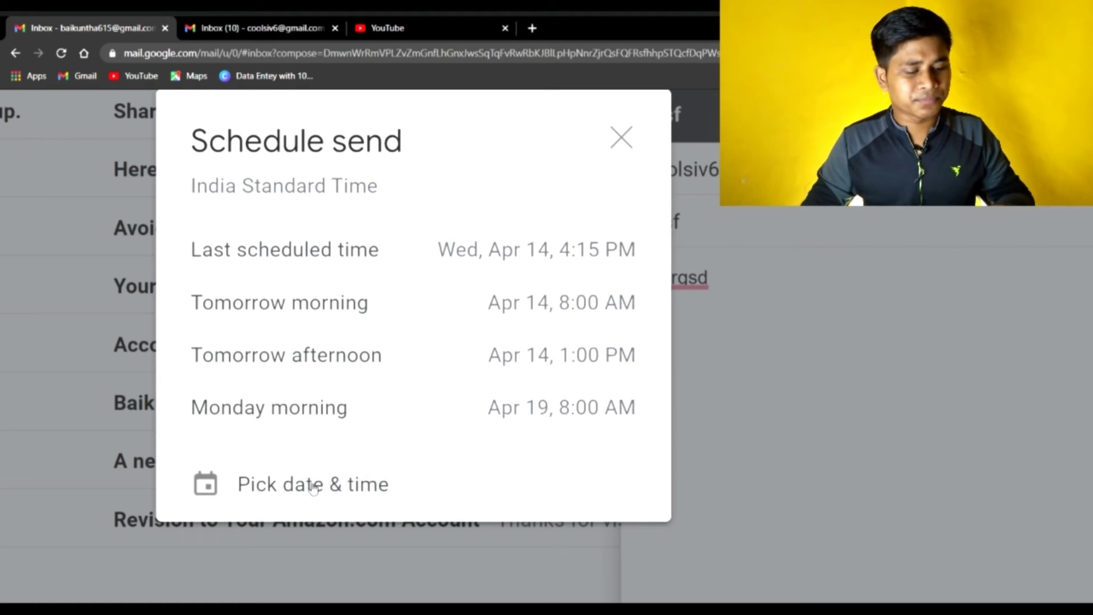
{"action": "left_click", "coordinate": [313, 485]}
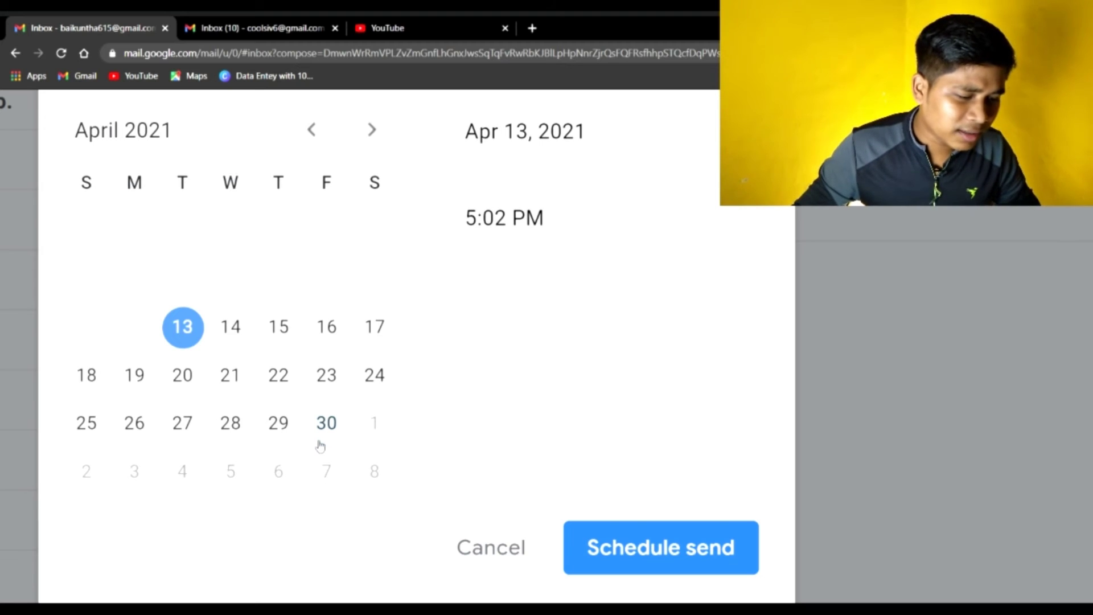
{"action": "left_click", "coordinate": [221, 340]}
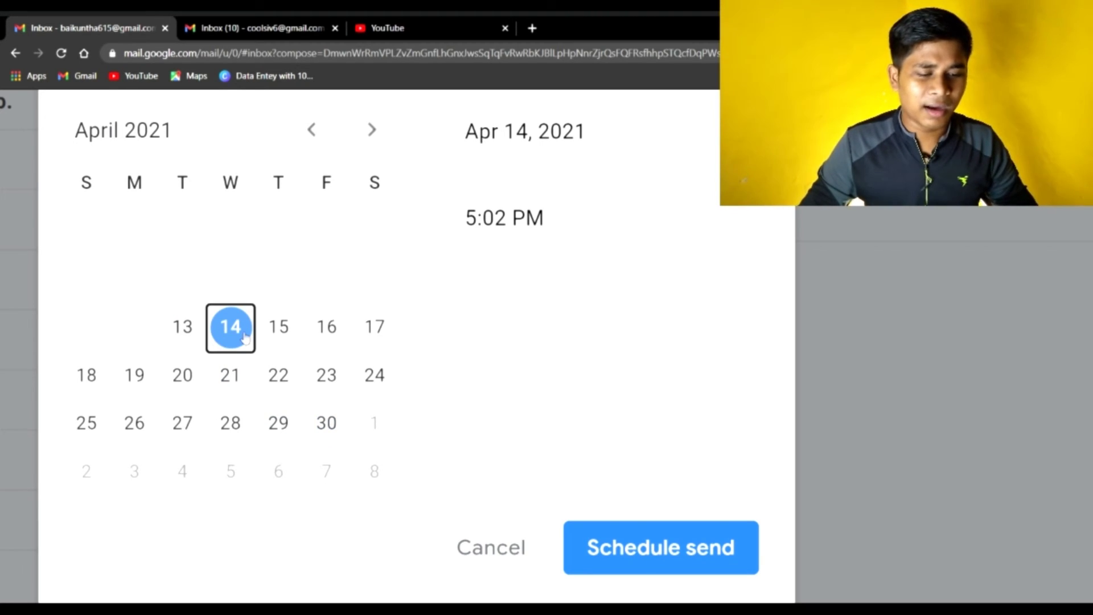